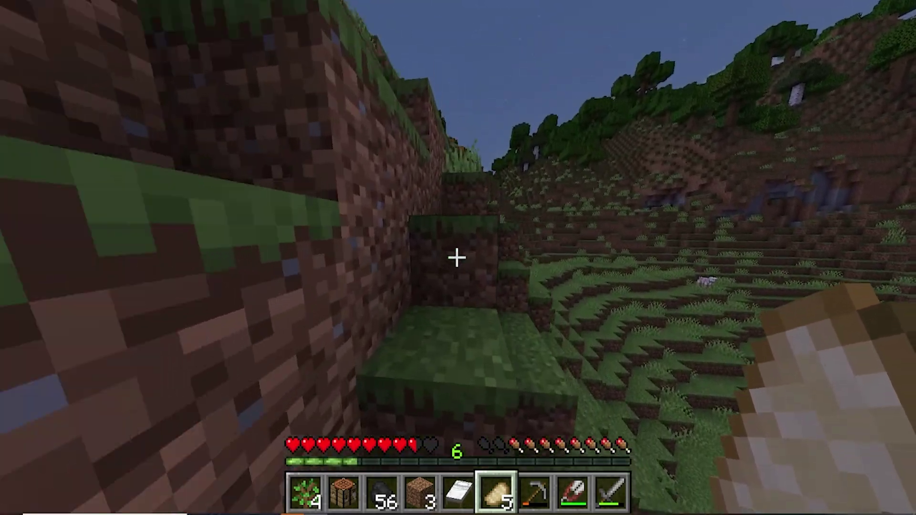
- Walk up the grass steps and along the path beside the dirt wall at dusk
key("w")
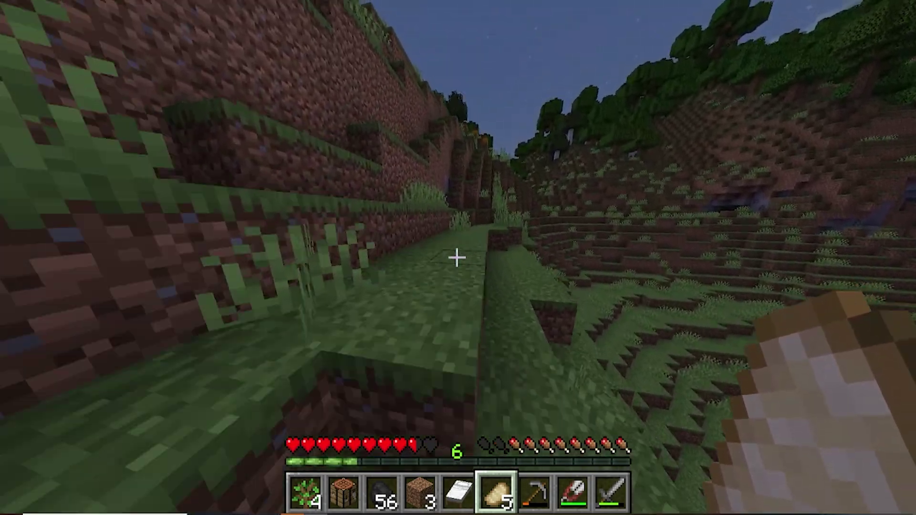
key("w")
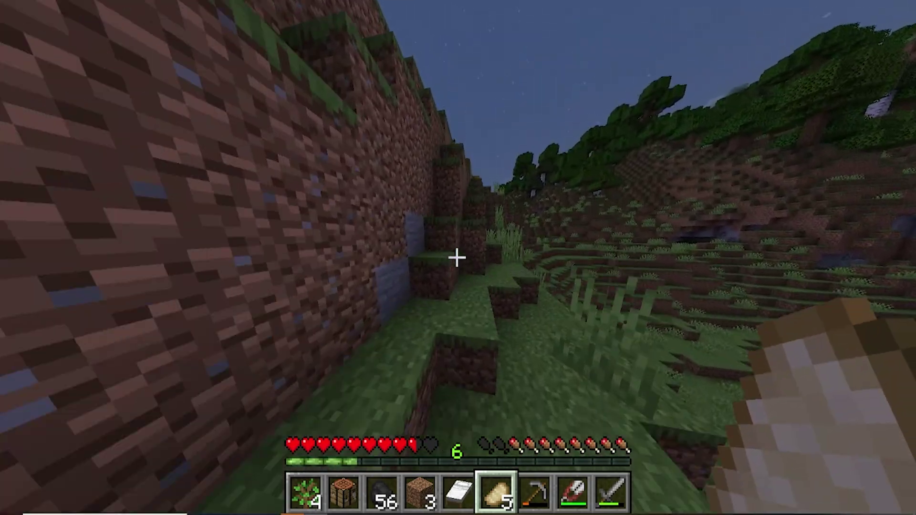
key("w")
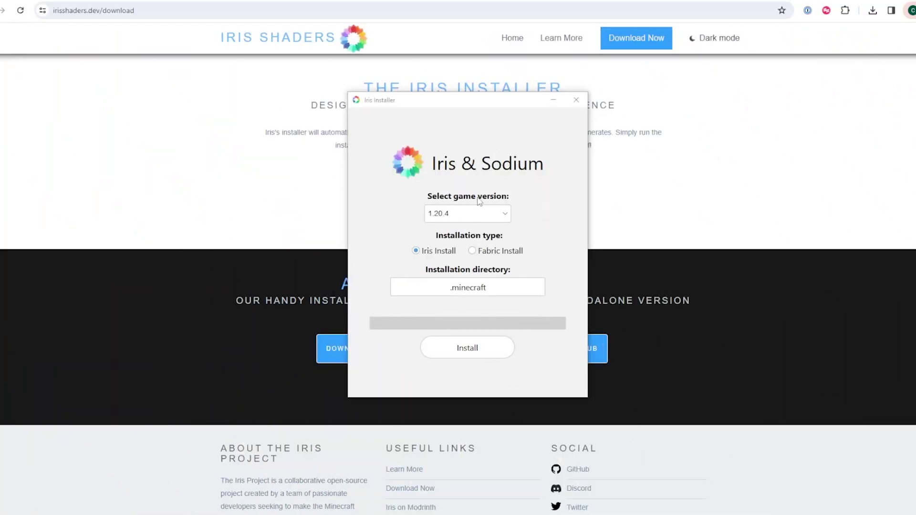
- Run an Iris Install of Iris & Sodium with game version 1.20.4 kept selected
left_click(500, 210)
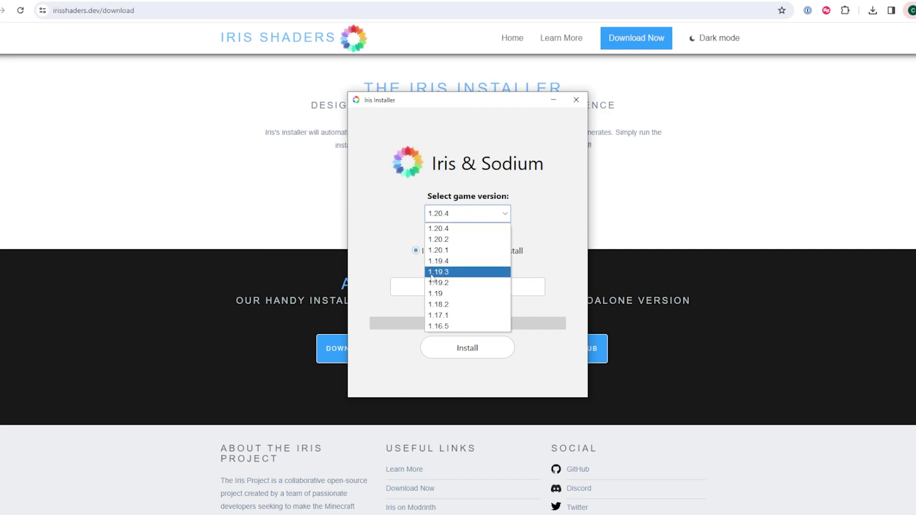
left_click(451, 229)
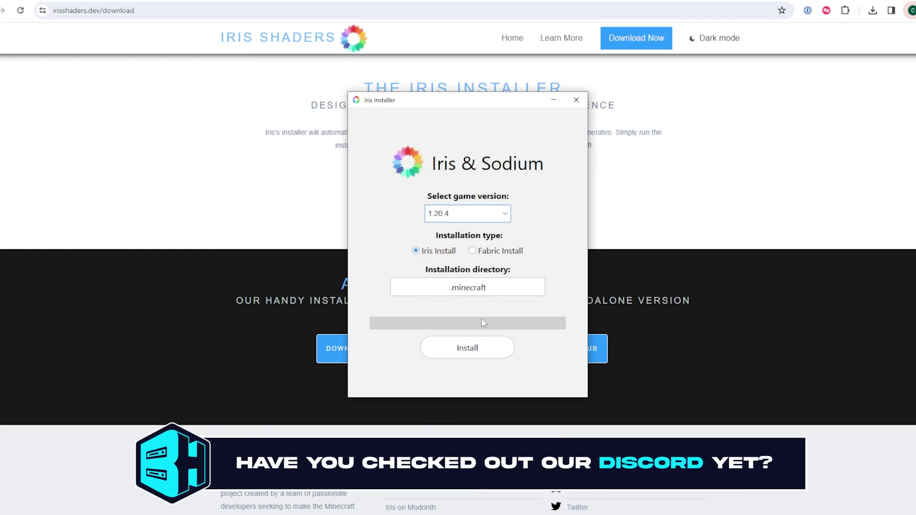
left_click(482, 347)
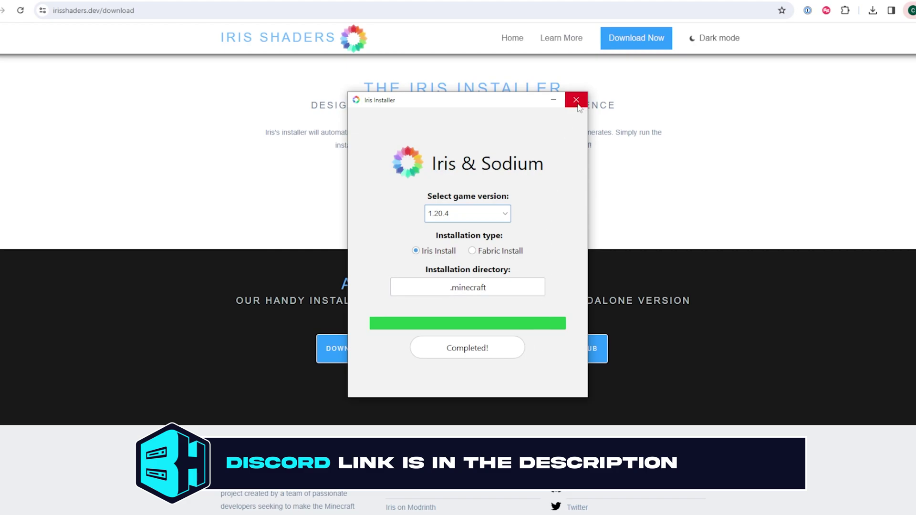
- Review Chrome's recent downloads listing the Iris installer jar and ComplementaryReimagined shader zip
left_click(872, 11)
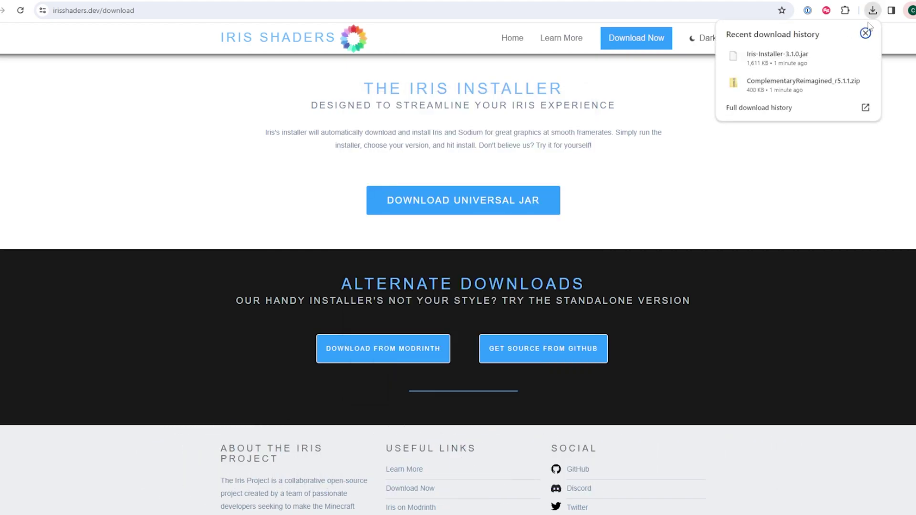
mouse_move(781, 90)
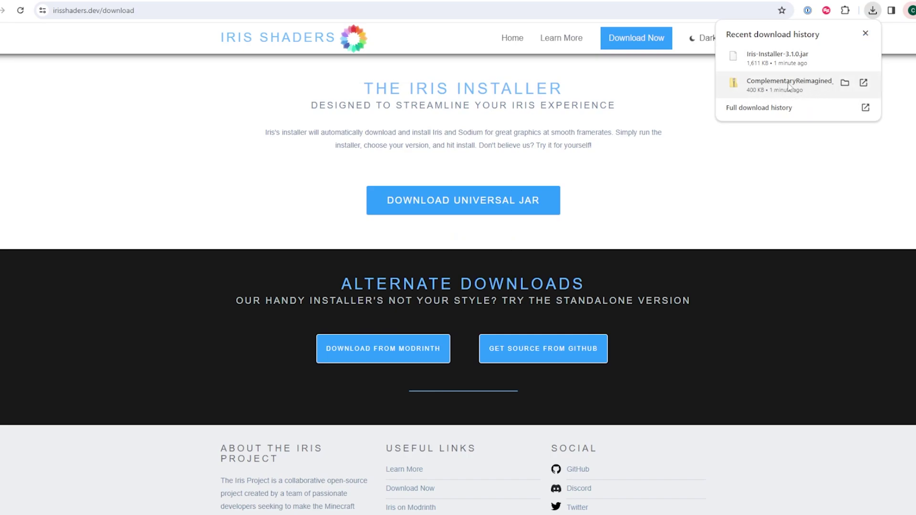
left_click(737, 163)
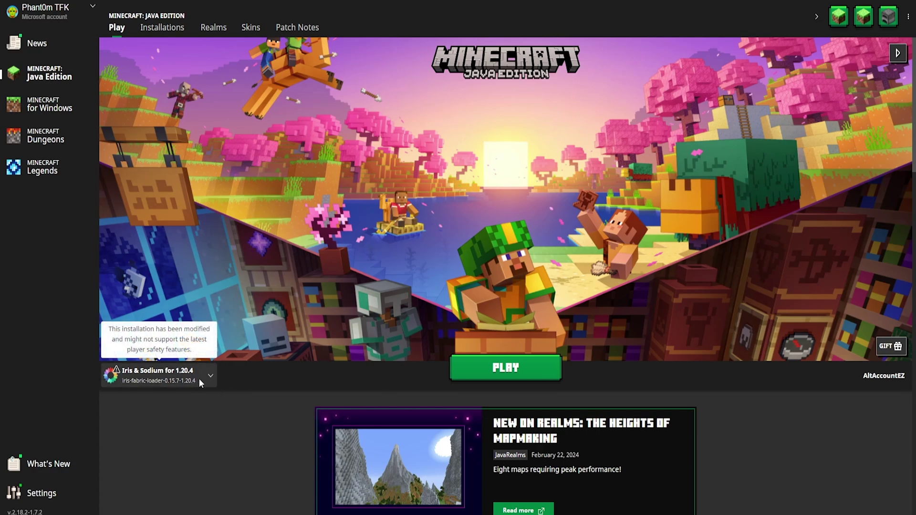
- Launch the Iris & Sodium for 1.20.4 installation, ticking 'I understand the risks' before playing
left_click(199, 378)
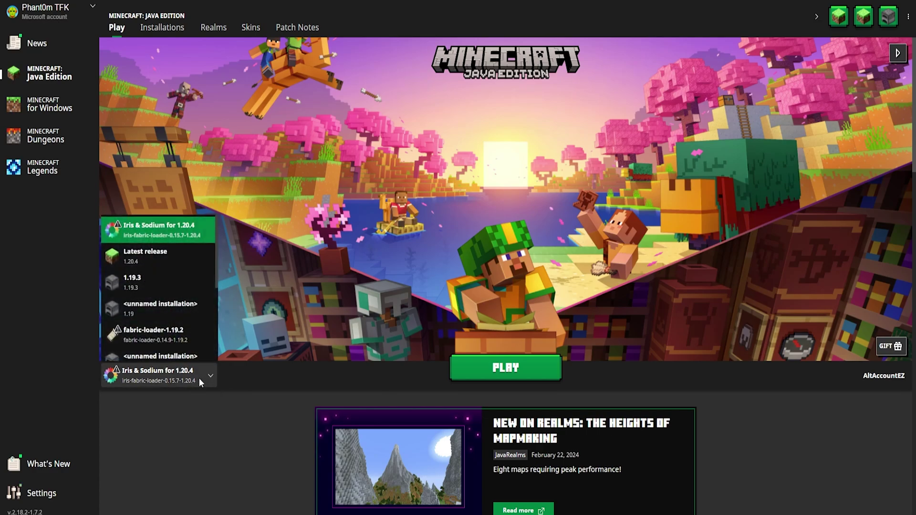
left_click(189, 232)
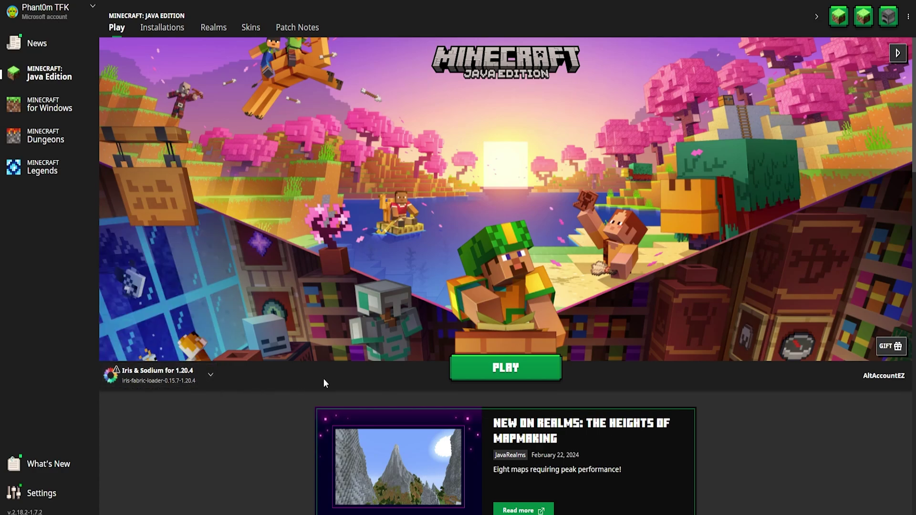
left_click(538, 372)
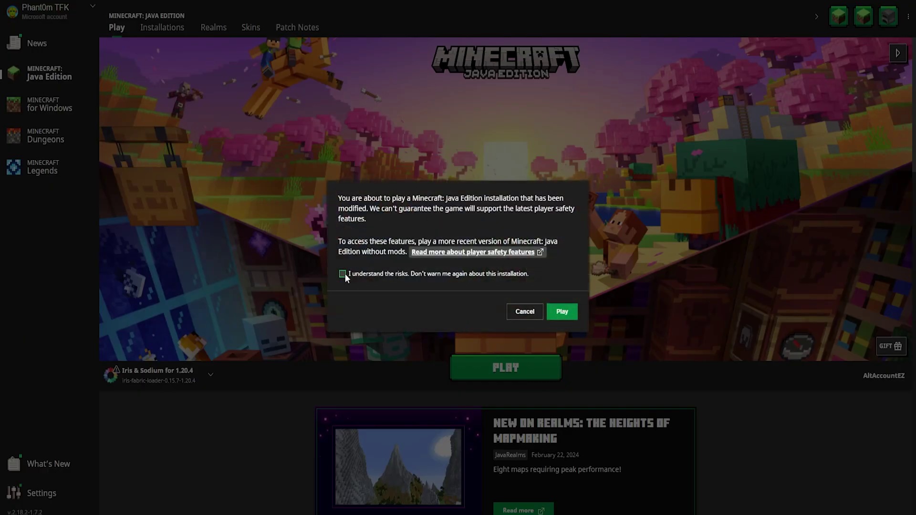
left_click(342, 274)
left_click(563, 312)
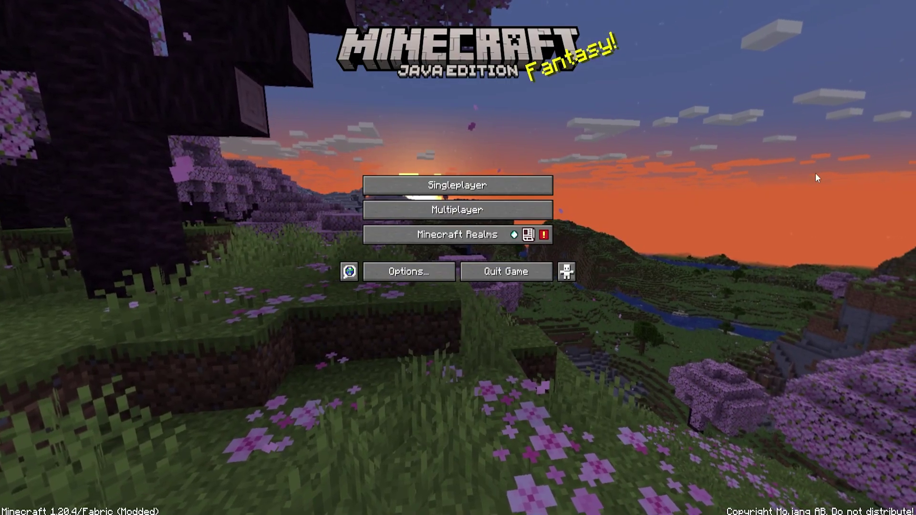
- Go from the title screen through Options and Video Settings to the Shader Packs list
left_click(409, 275)
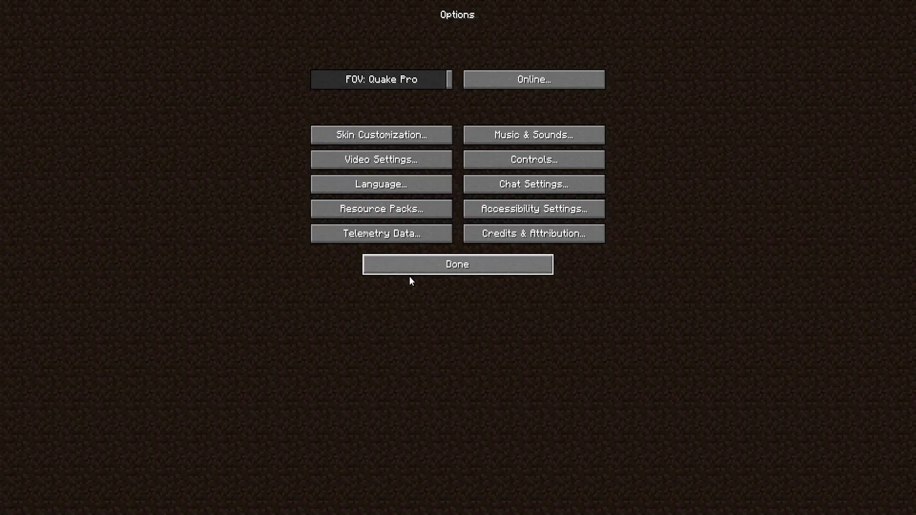
left_click(419, 161)
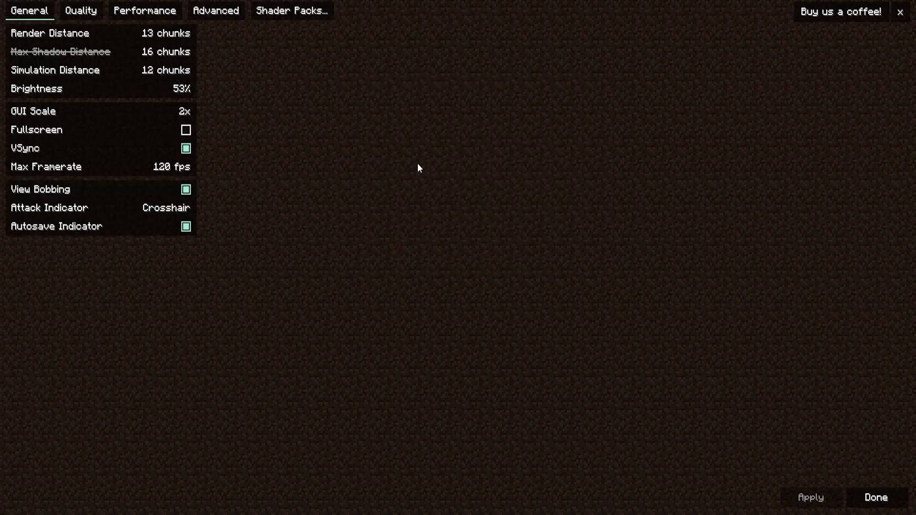
left_click(313, 17)
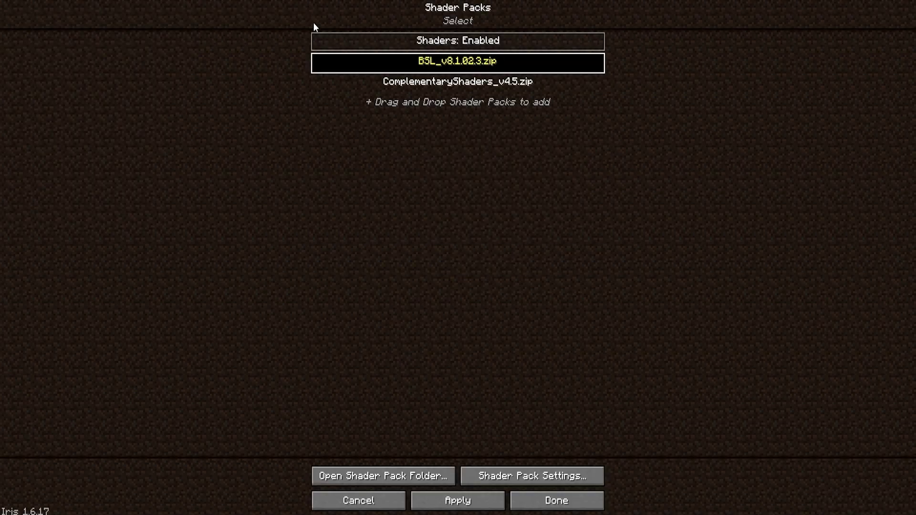
- Move ComplementaryReimagined_r5.1.1.zip from Downloads into shaderpacks and select it in-game
left_click(391, 485)
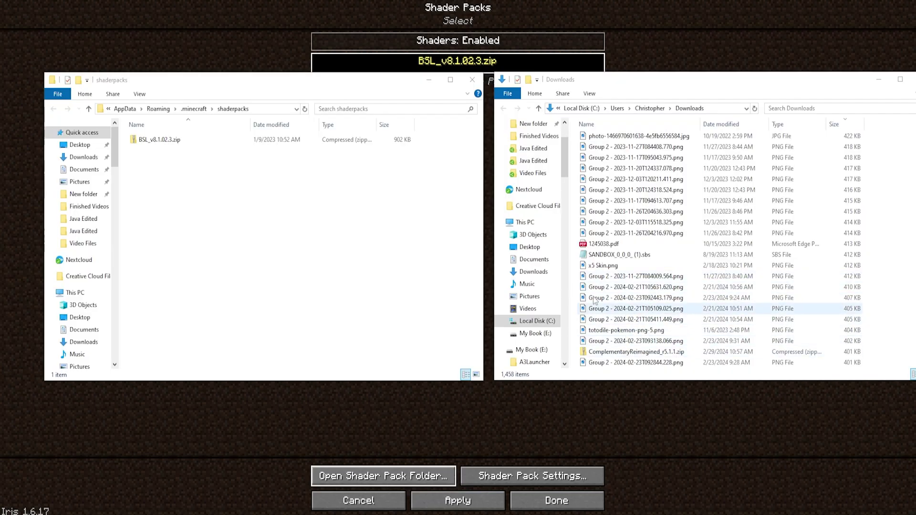
left_click_drag(636, 351, 274, 279)
left_click(732, 13)
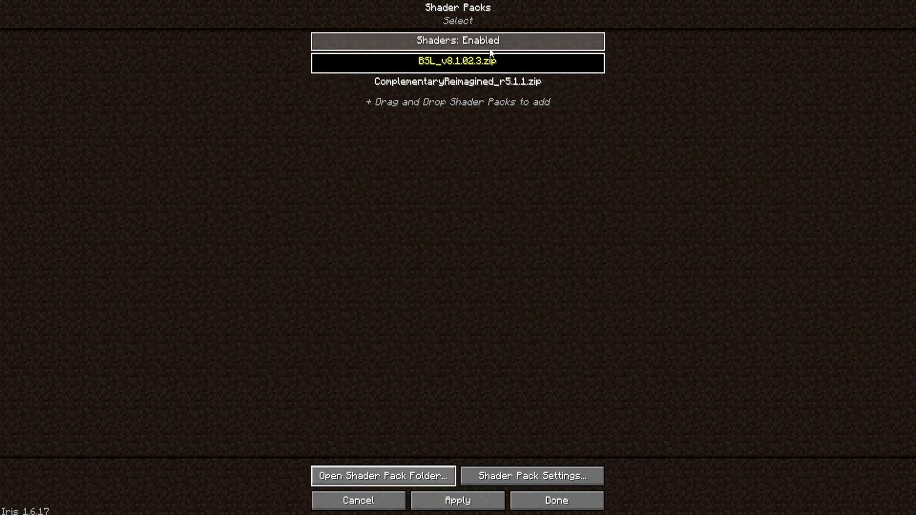
left_click(492, 85)
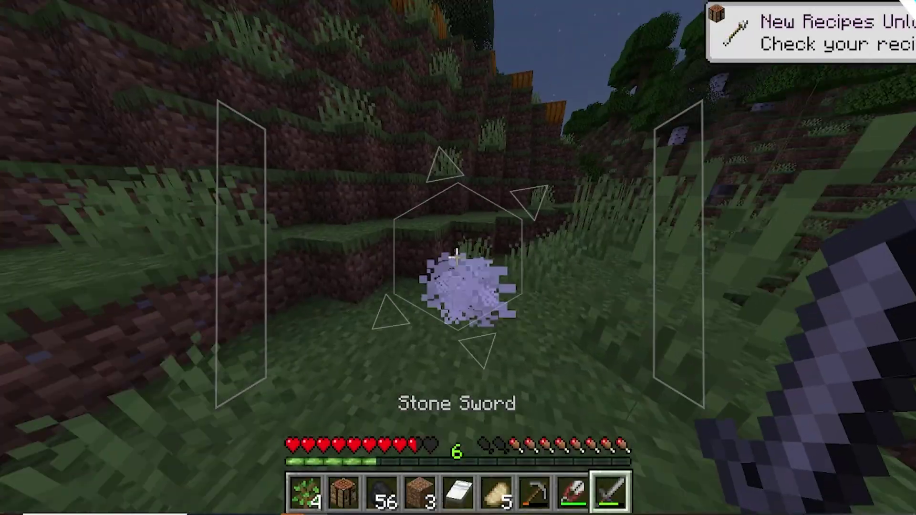
- Walk toward the dirt wall and switch to the stone pickaxe in hotbar slot 7
key("w")
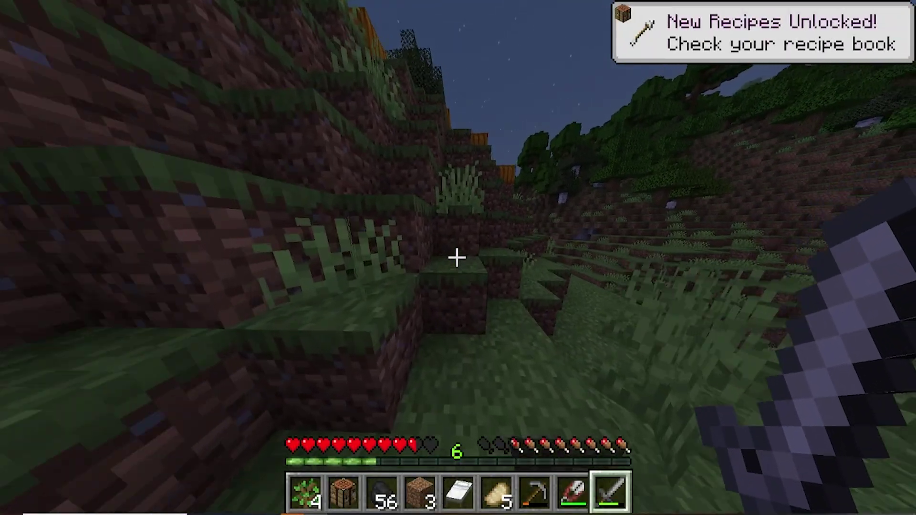
key("7")
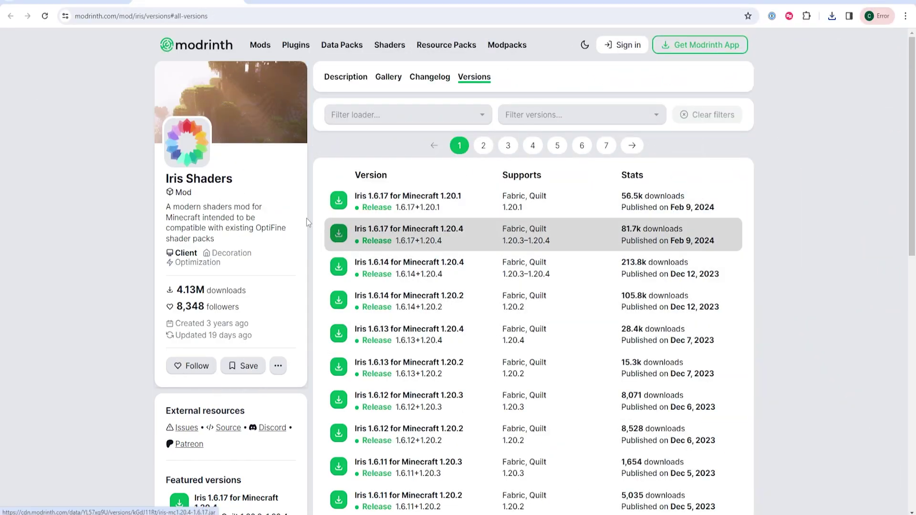
- Download Iris 1.6.17 and Sodium 0.5.8 for Minecraft 1.20.4 from Modrinth, then switch to .minecraft
left_click(350, 236)
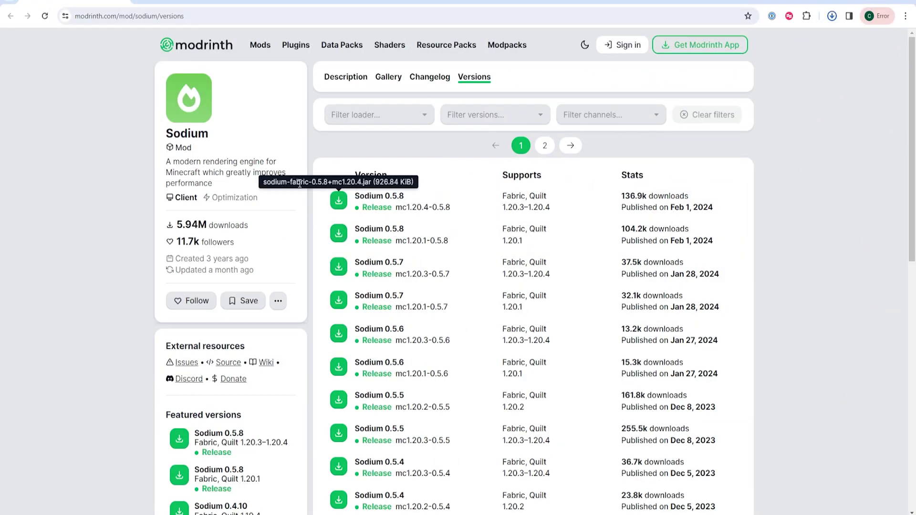
left_click(347, 210)
left_click(353, 168)
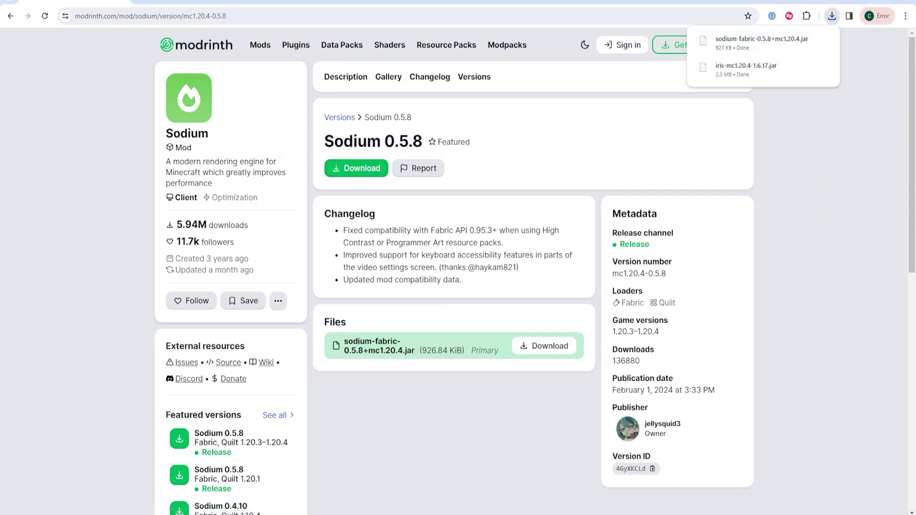
key("alt+Tab")
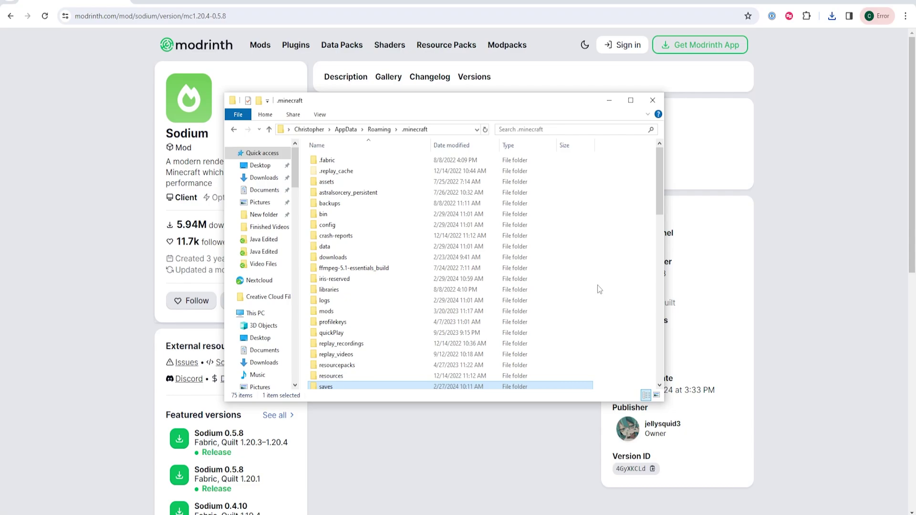
- Put the Iris 1.6.17 and Sodium 0.5.8 jars into the mods folder, then open video settings
double_click(356, 316)
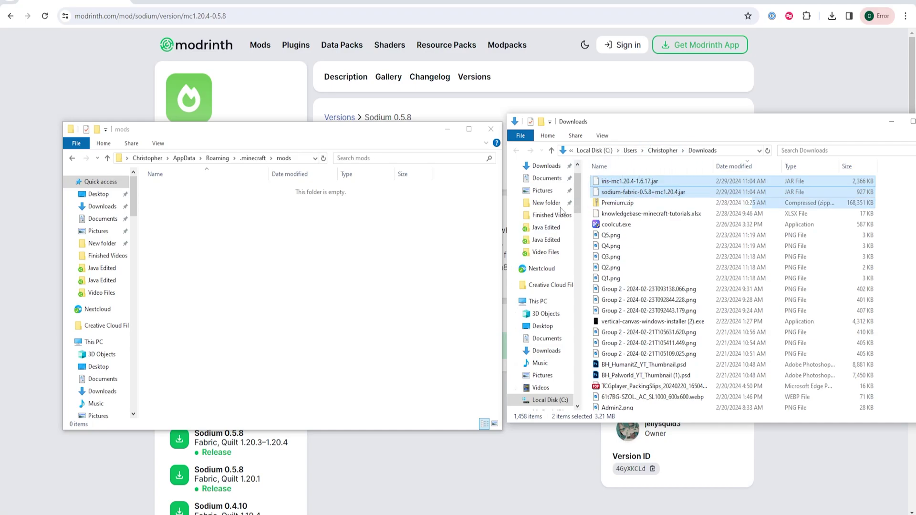
left_click_drag(562, 212, 272, 260)
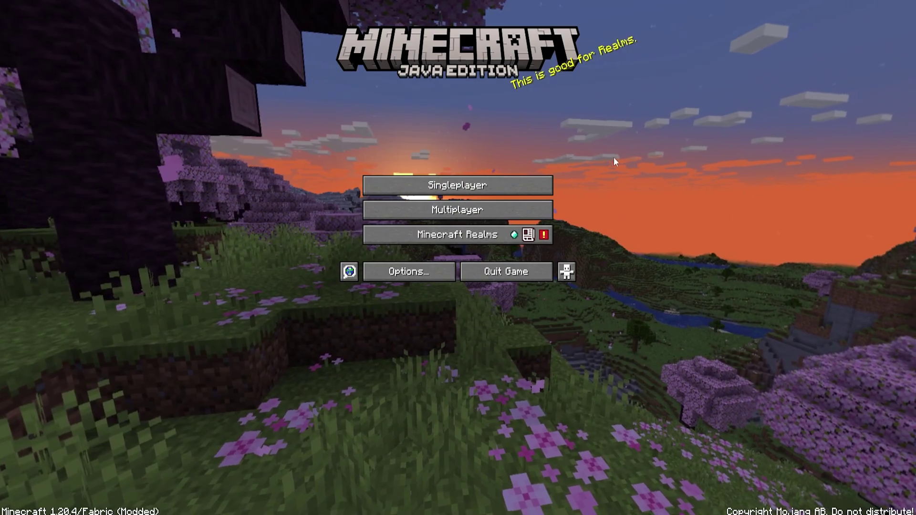
left_click(412, 271)
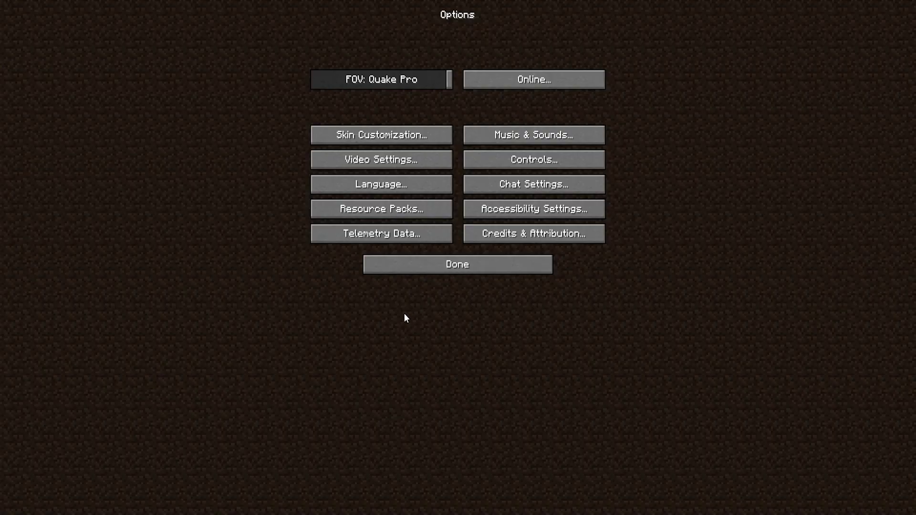
left_click(411, 159)
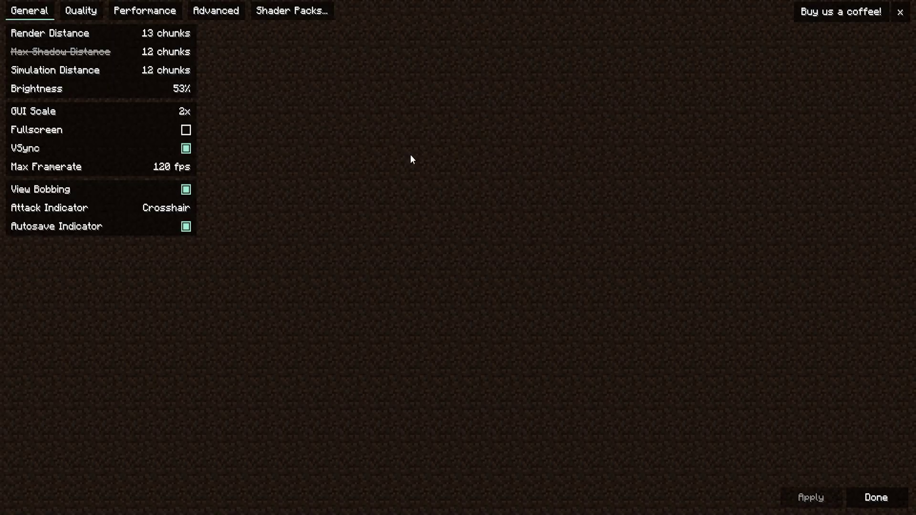
- Copy IWS Fabric High Range 1.19-v2.0.zip into shaderpacks, then select and apply it
left_click(303, 15)
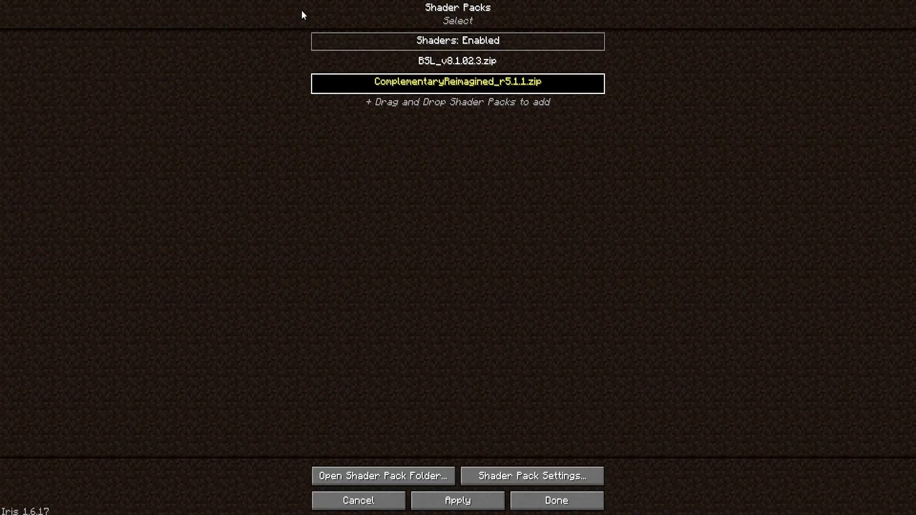
left_click(401, 475)
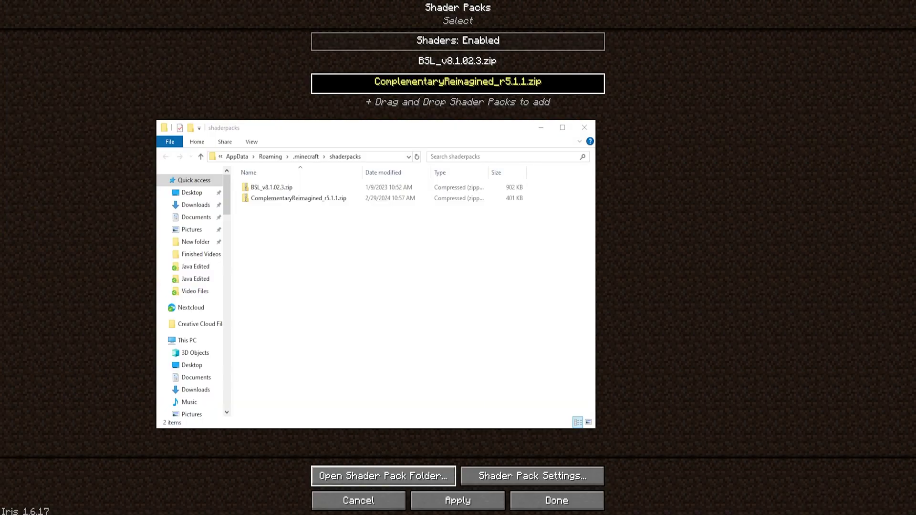
left_click_drag(621, 304, 448, 294)
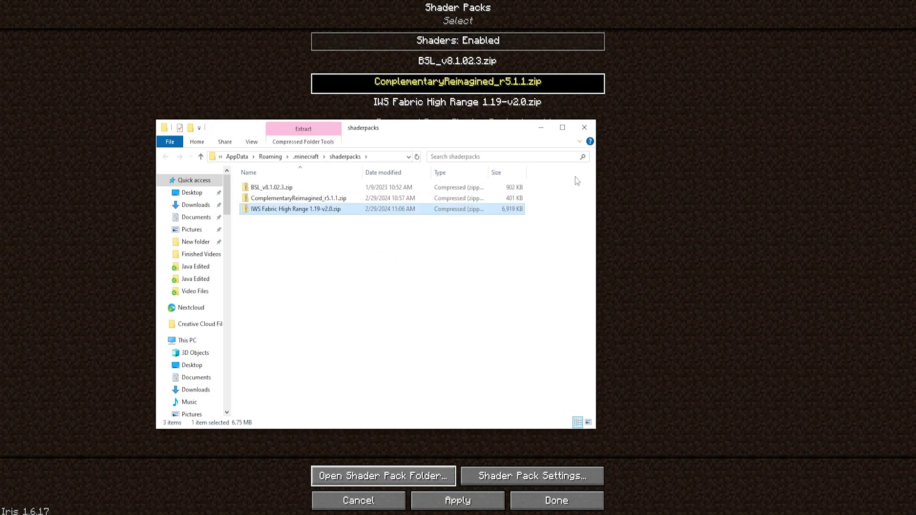
left_click(584, 128)
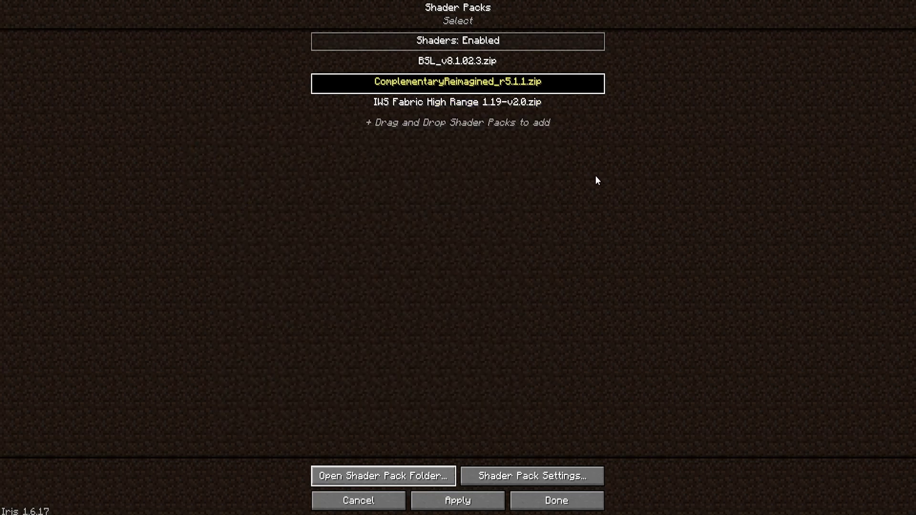
left_click(478, 107)
left_click(458, 501)
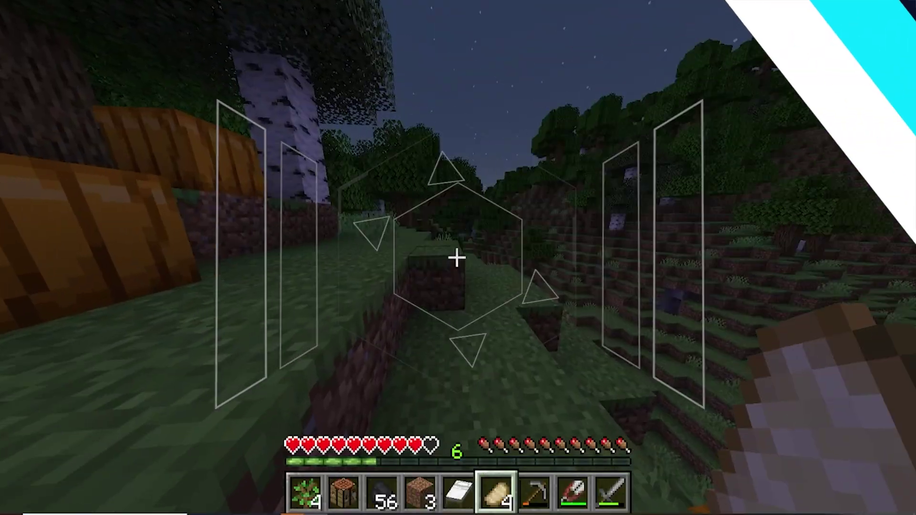
- Switch the held item from the White Bed to Dirt, then start mining a plank block
key("5")
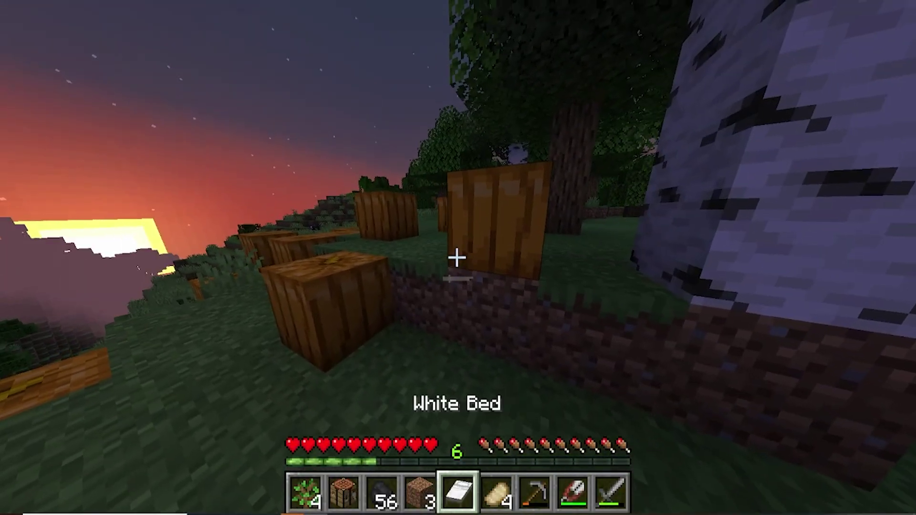
key("4")
left_click(456, 258)
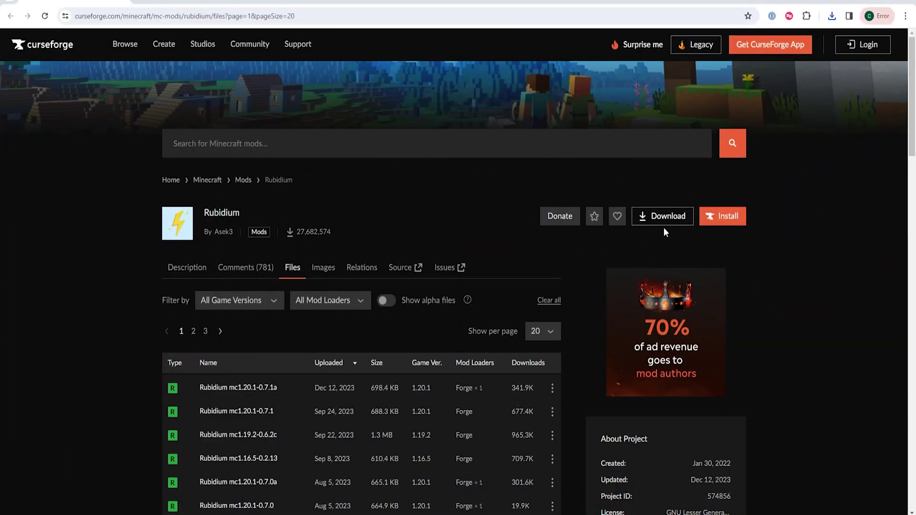
- Download the latest Rubidium mc1.20.1-0.7.1a file, then start the Oculus download from its files page
left_click(667, 218)
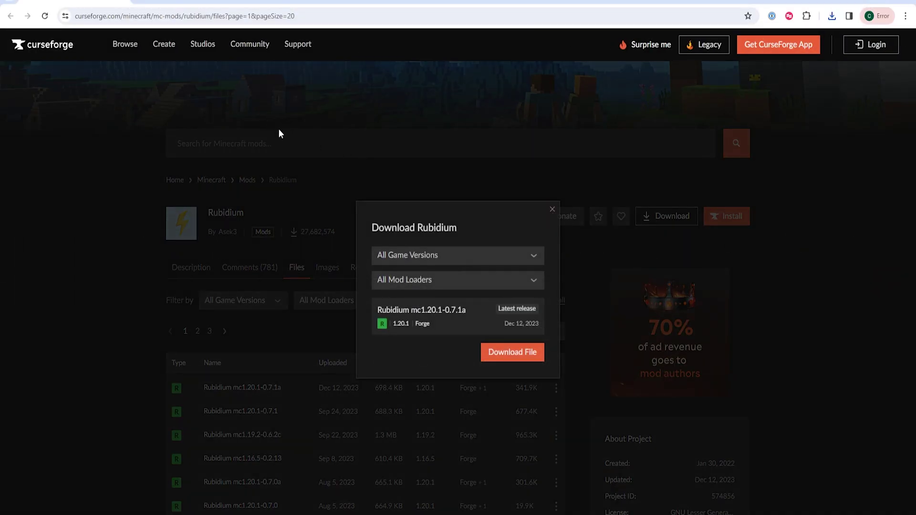
left_click(514, 353)
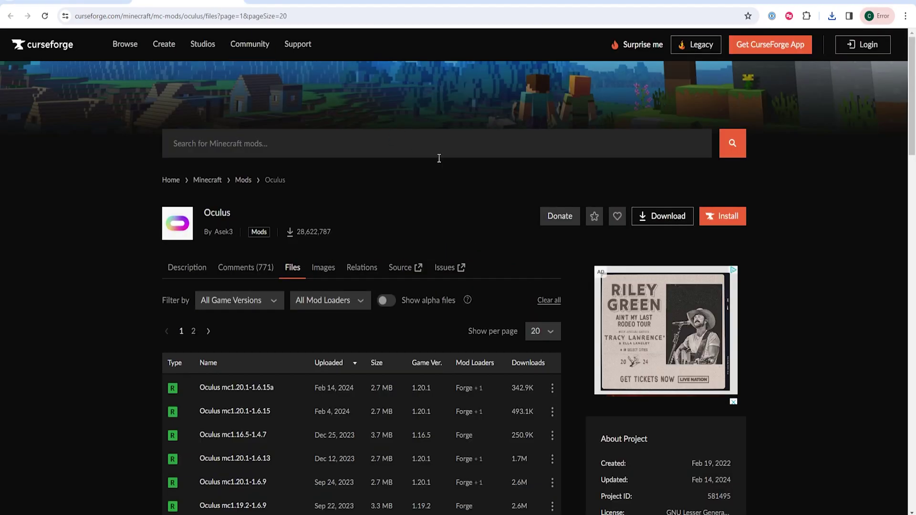
left_click(667, 217)
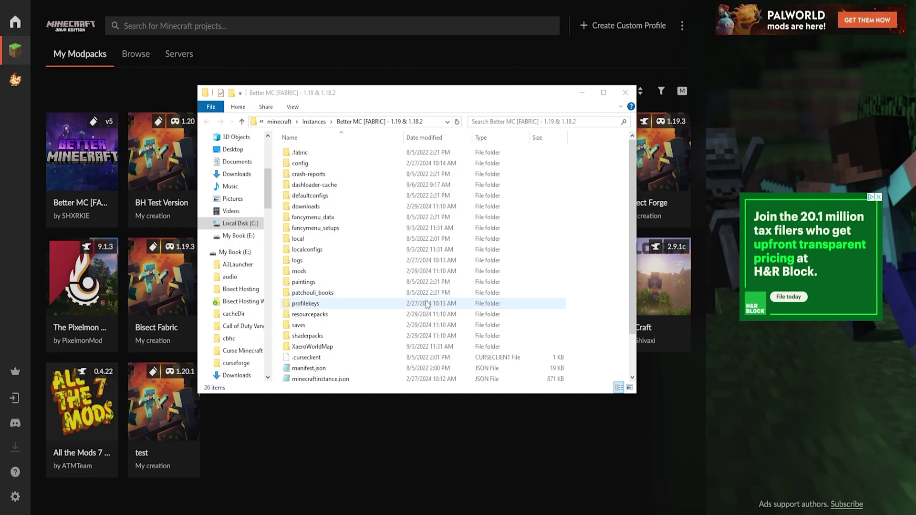
- Put both downloaded mod jars, including Rubidium, into Better MC's mods folder and launch Better MC
double_click(299, 271)
left_click_drag(915, 245, 594, 251)
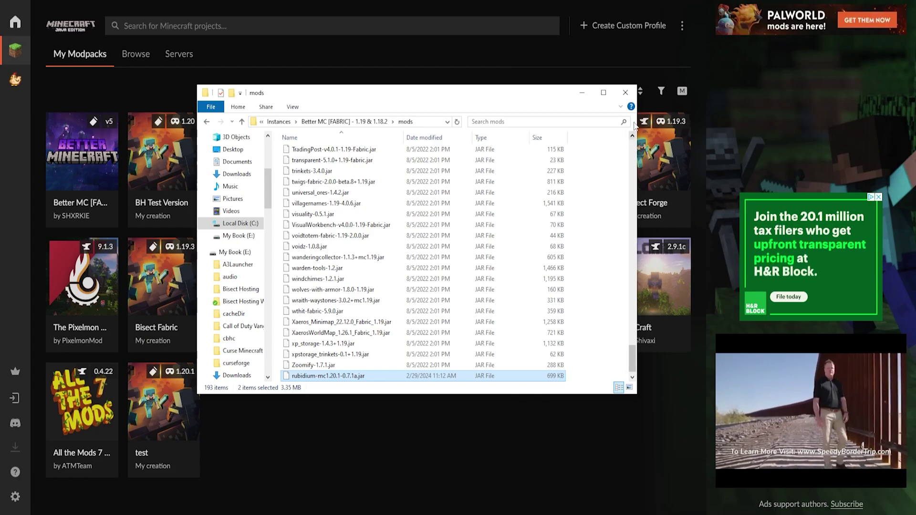
left_click(625, 92)
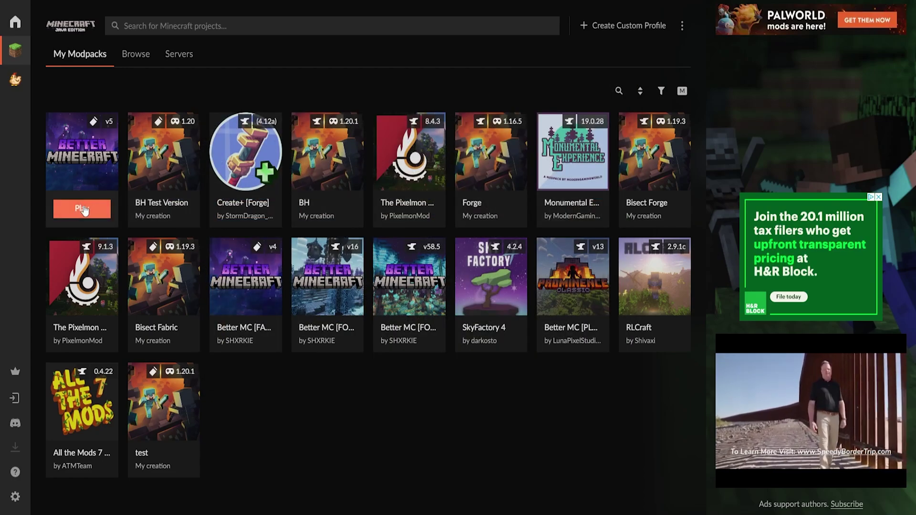
left_click(82, 209)
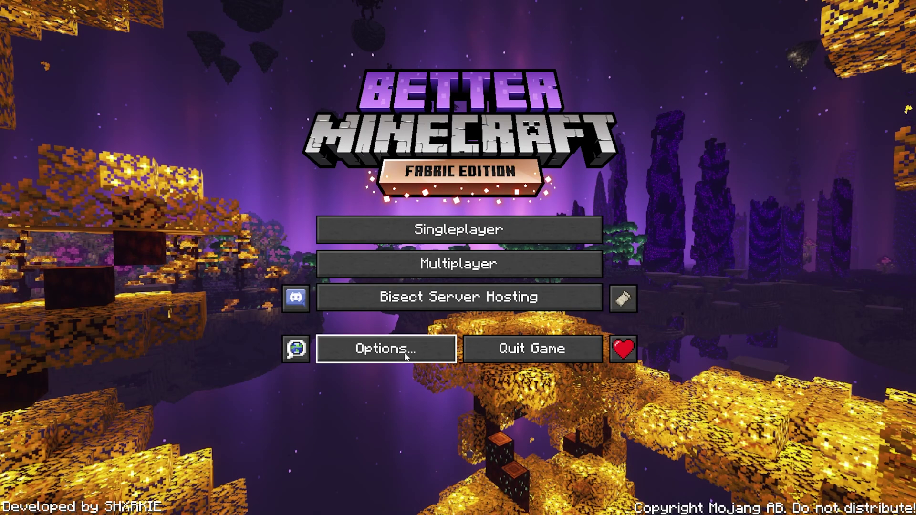
- Go through Options, Video Settings and Shader Packs to open Better MC's empty shaderpacks folder
left_click(404, 355)
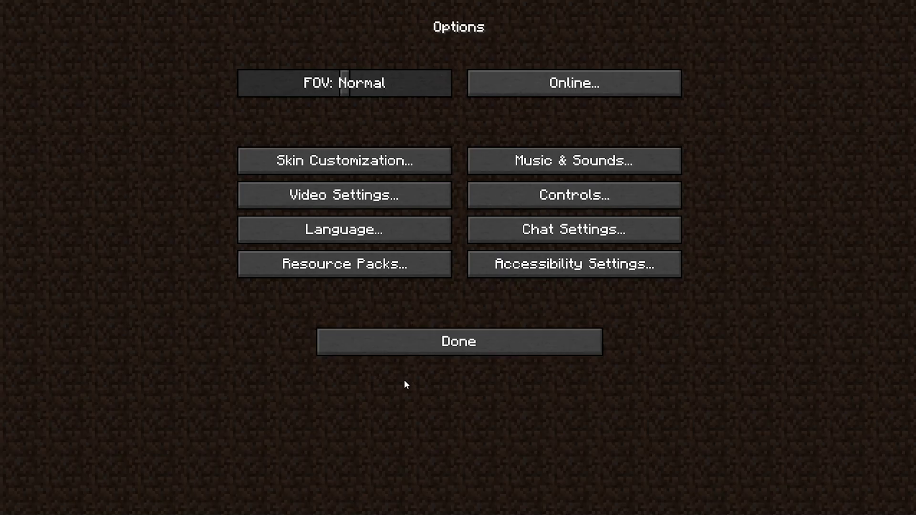
left_click(394, 202)
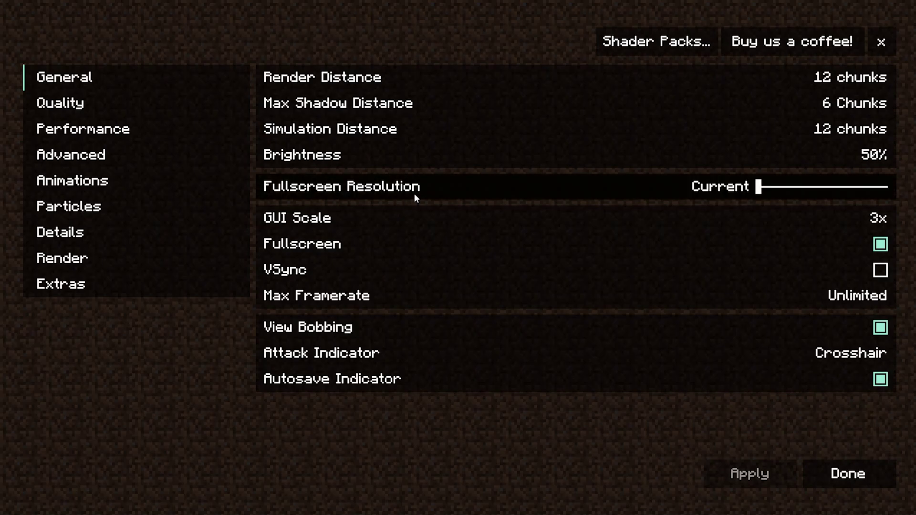
left_click(654, 42)
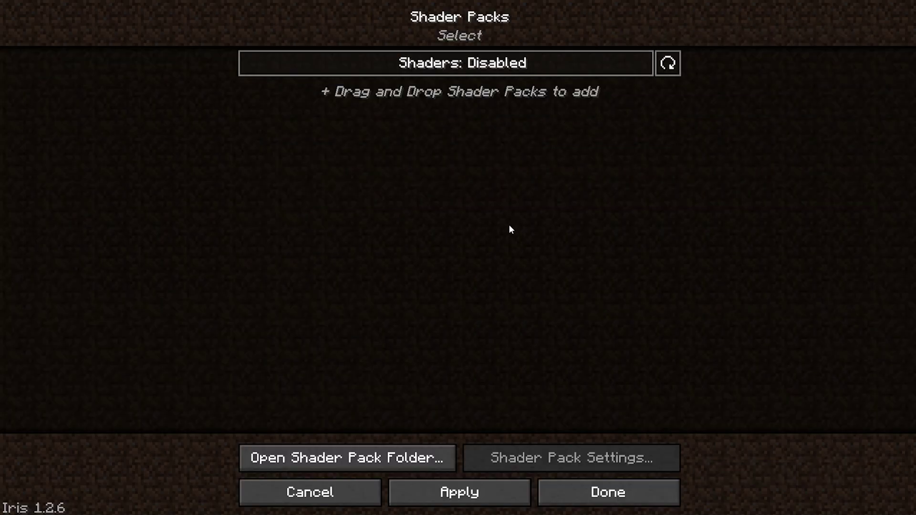
left_click(381, 465)
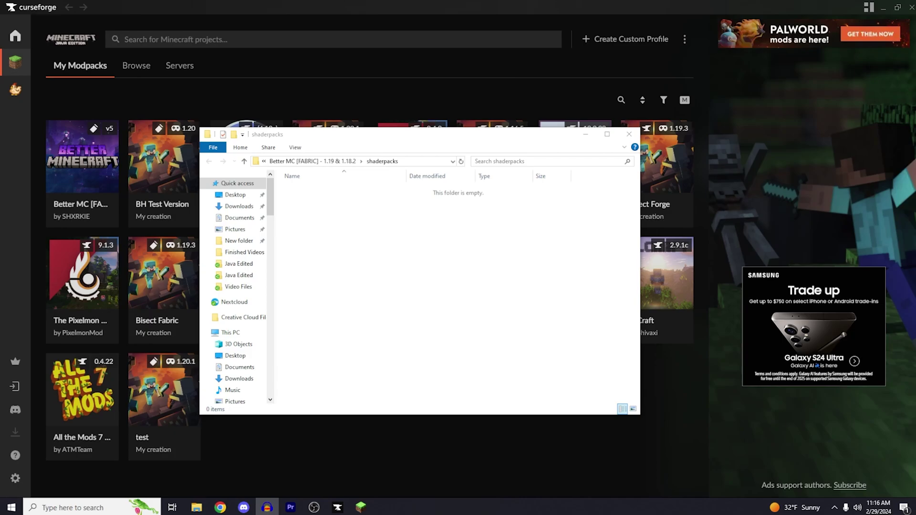
- Copy MakeUp-UltraFast-8.9b.zip (331 KB) into the shaderpacks folder and close the Explorer window
left_click_drag(913, 219, 362, 267)
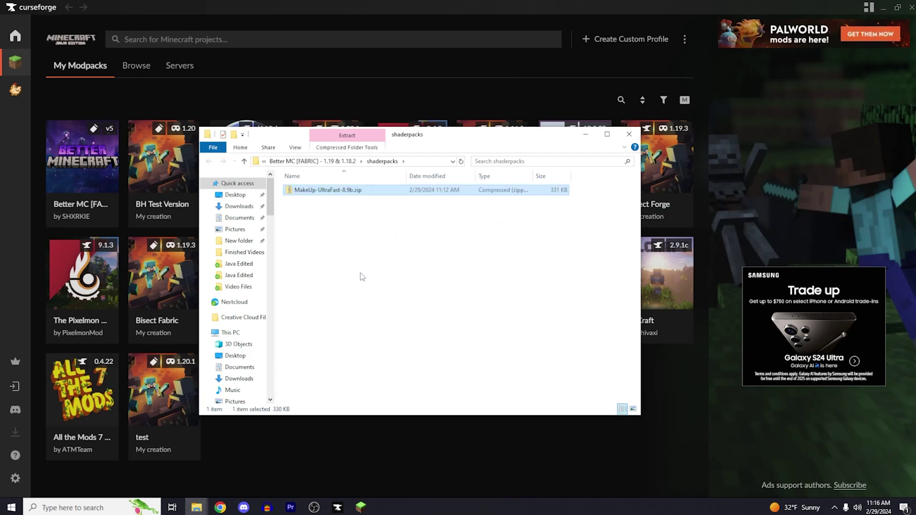
left_click(629, 134)
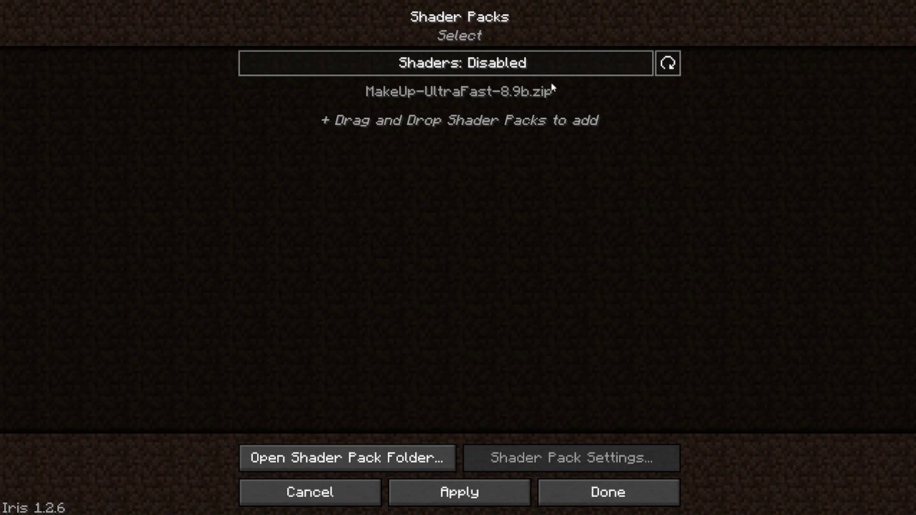
- Switch shaders from Disabled to enabled, select MakeUp-UltraFast-8.9b.zip and apply it
left_click(567, 62)
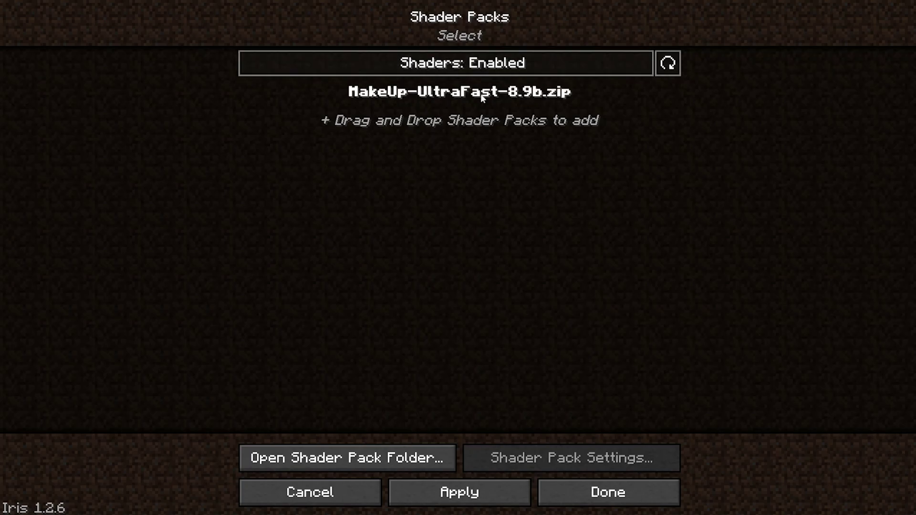
left_click(463, 98)
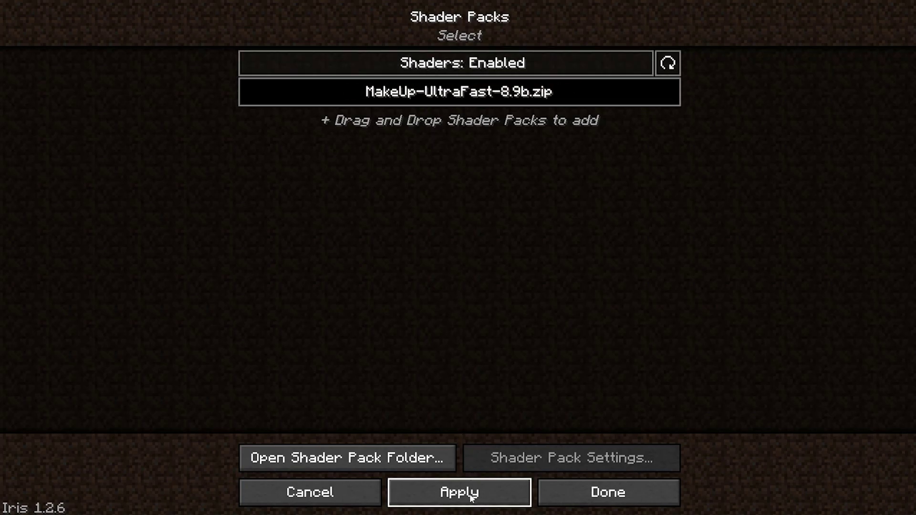
left_click(517, 502)
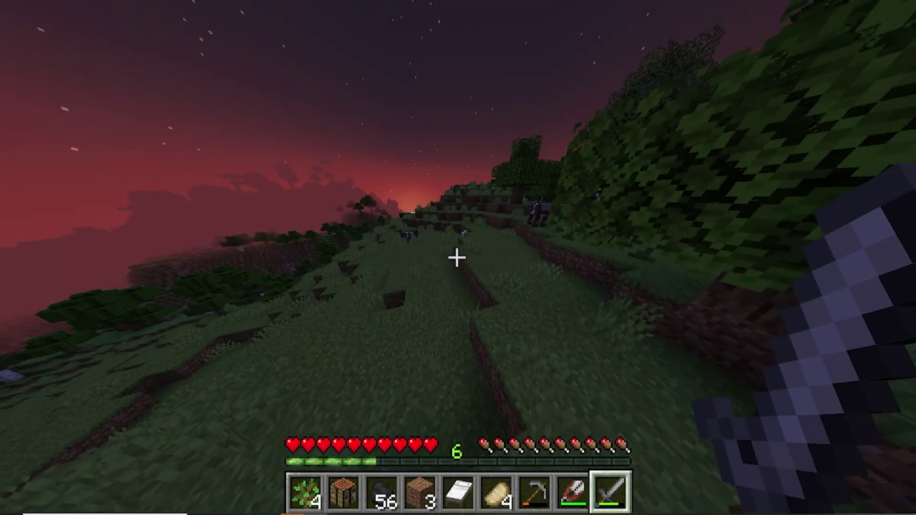
- Break and collect the placed White Bed, then hit the chicken twice with the Stone Sword
scroll(457, 257, "up", 4)
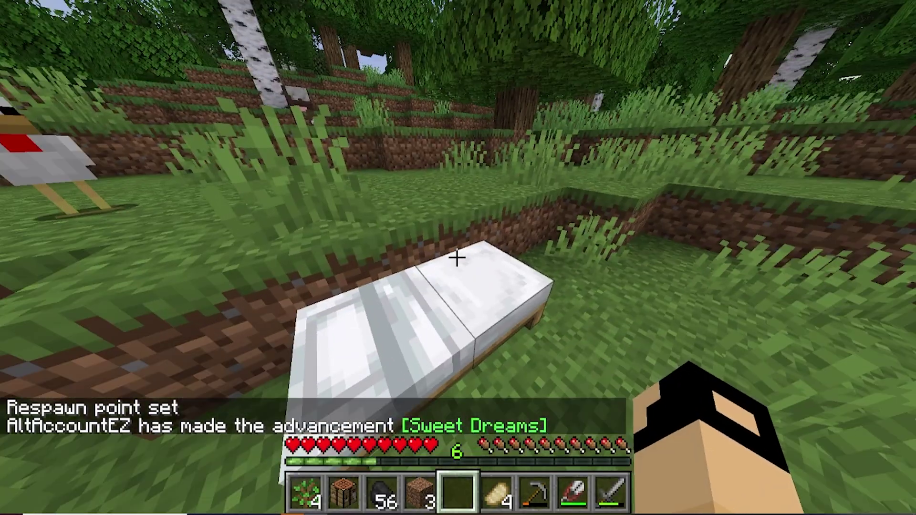
left_click(457, 258)
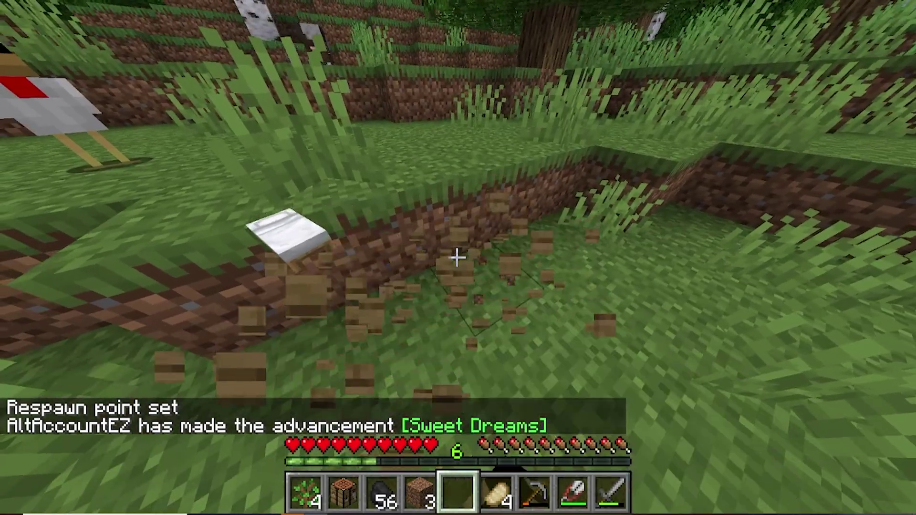
scroll(457, 257, "down", 4)
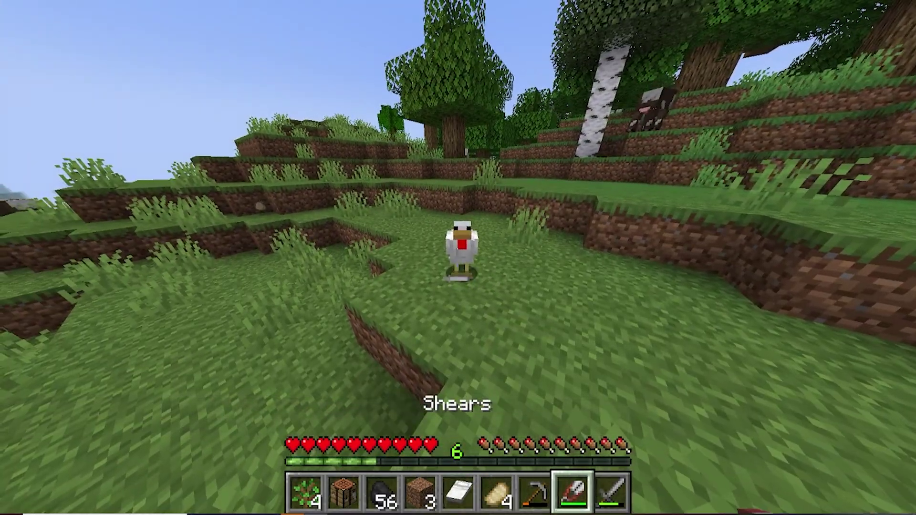
left_click(456, 257)
left_click(457, 257)
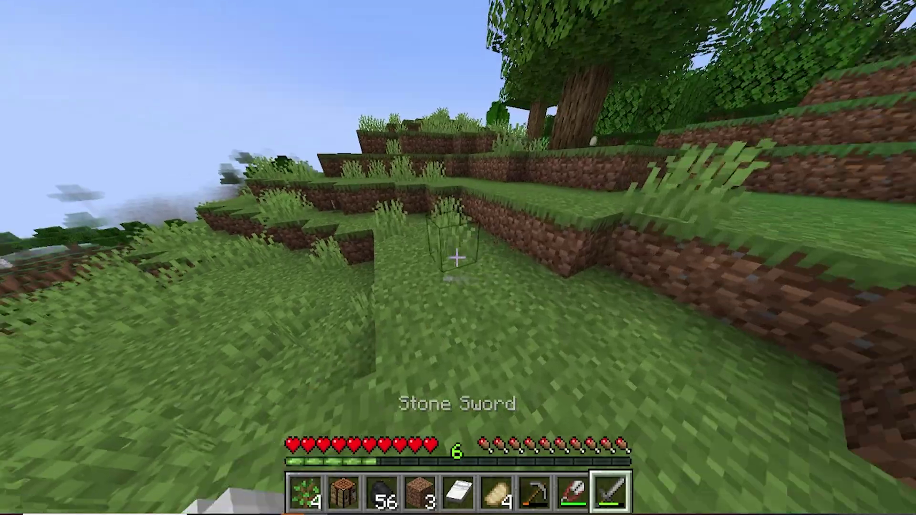